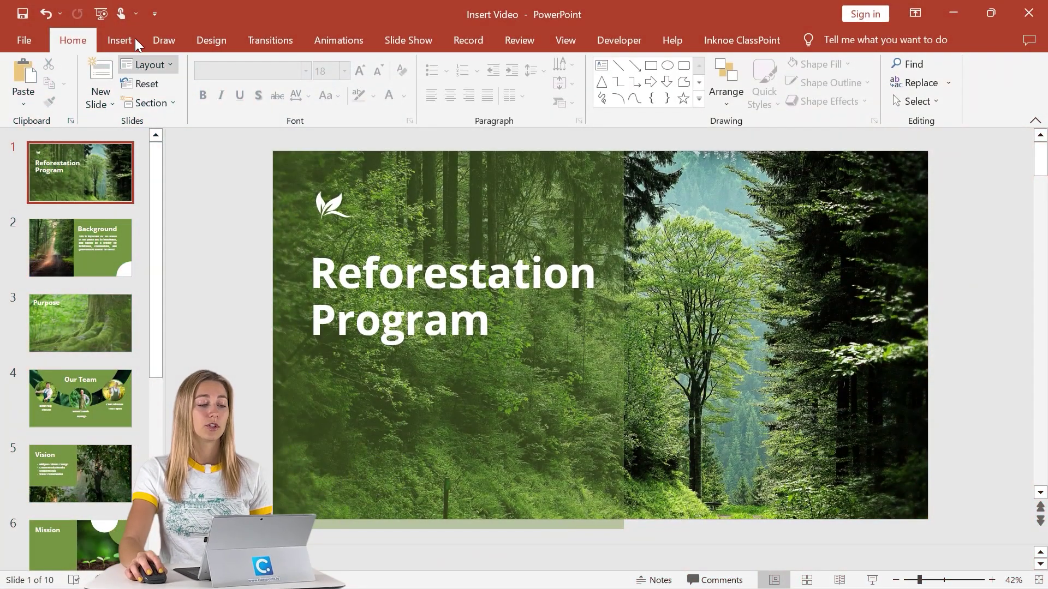
# Insert the Our Forests Timelapse video from this computer onto the title slide.
pyautogui.click(120, 41)
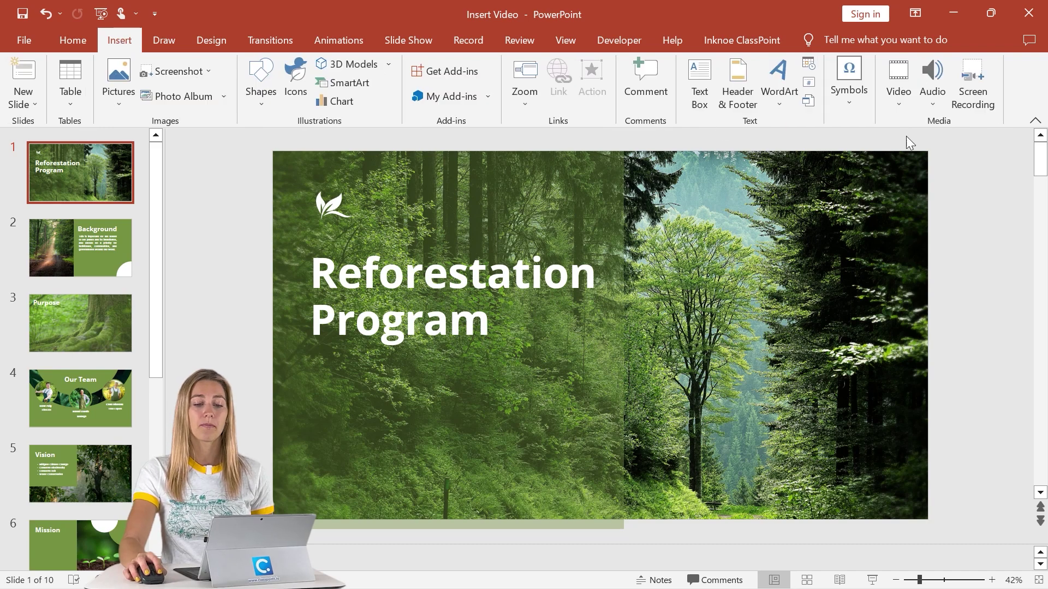
pyautogui.click(897, 105)
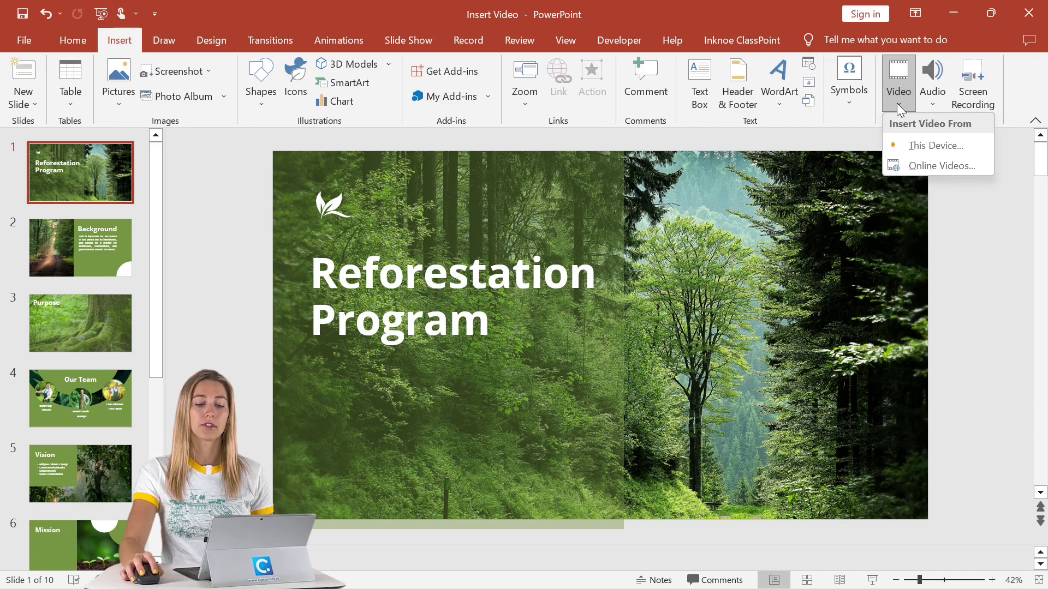
pyautogui.click(901, 146)
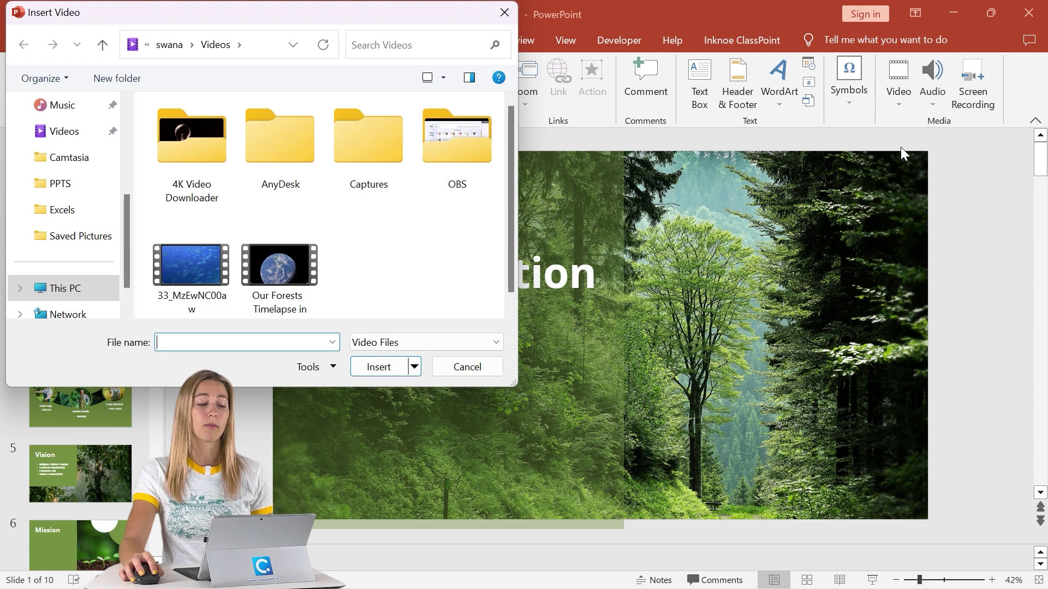
pyautogui.click(280, 266)
pyautogui.click(379, 366)
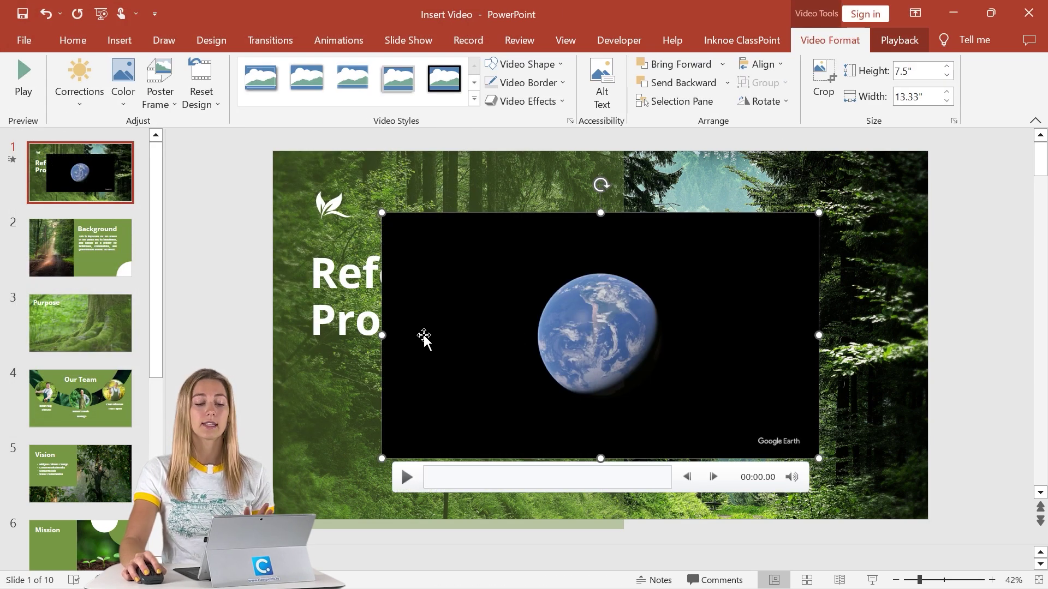
# Shrink the video and move it to the slide's lower right corner.
pyautogui.moveTo(379, 214); pyautogui.dragTo(551, 327)
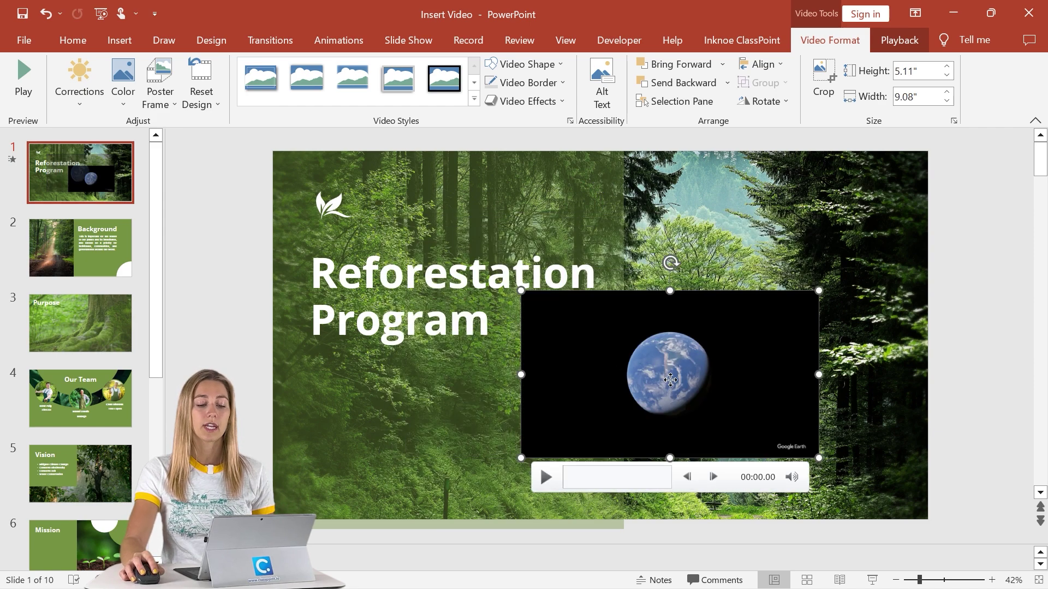
pyautogui.moveTo(616, 378); pyautogui.dragTo(680, 380)
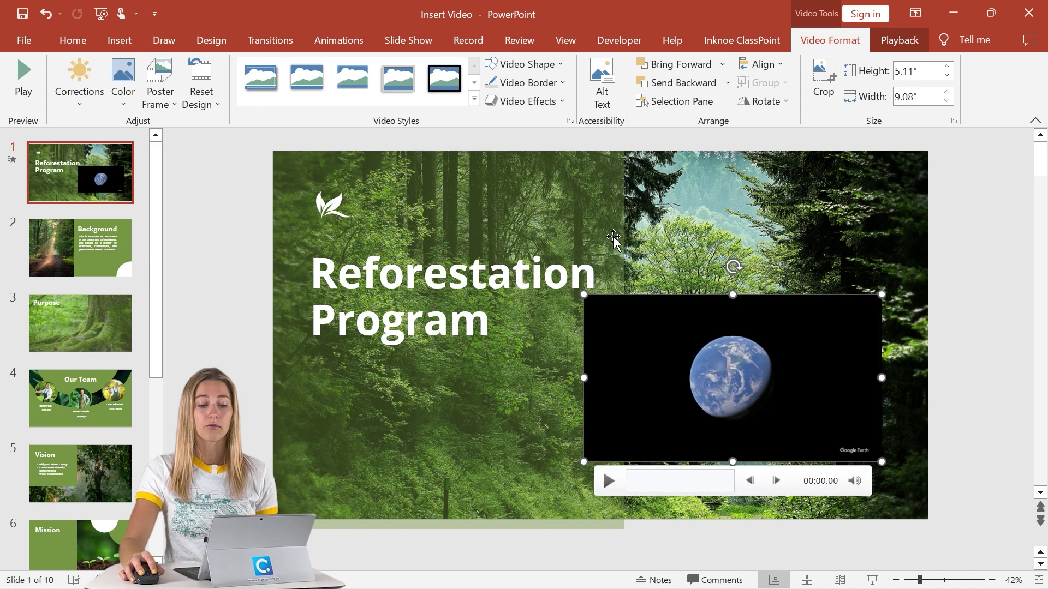
pyautogui.click(900, 41)
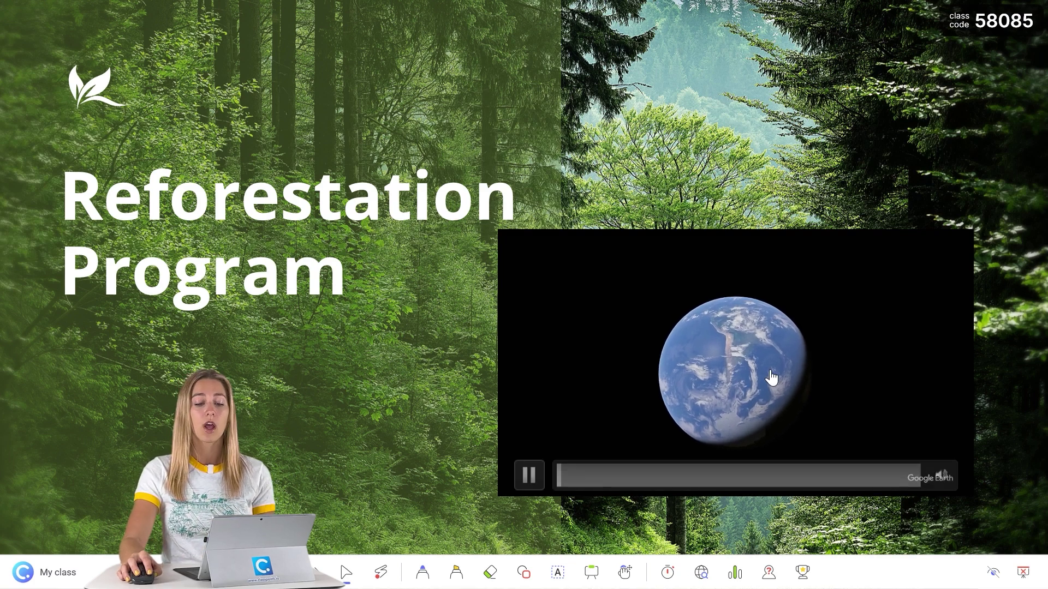
pyautogui.click(728, 357)
pyautogui.click(730, 356)
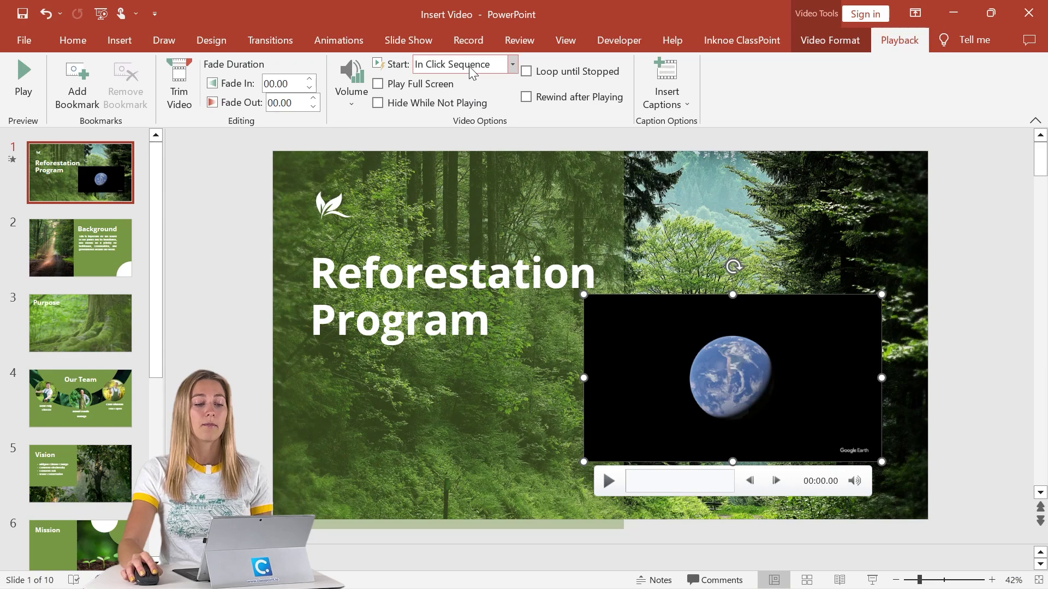
# Set the Earth video to start Automatically and to Loop until Stopped.
pyautogui.click(466, 65)
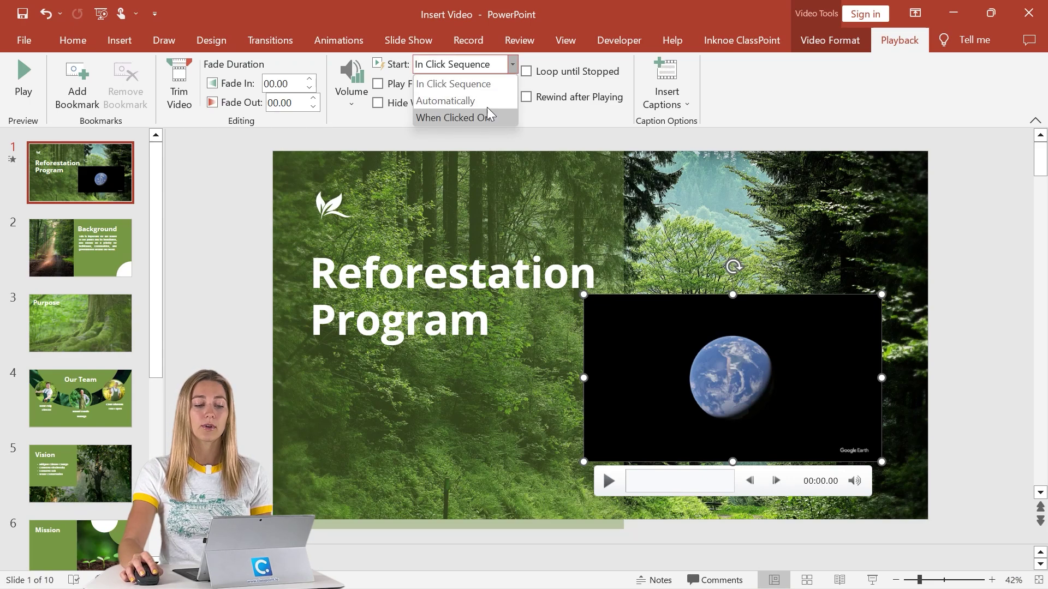
pyautogui.press('Escape')
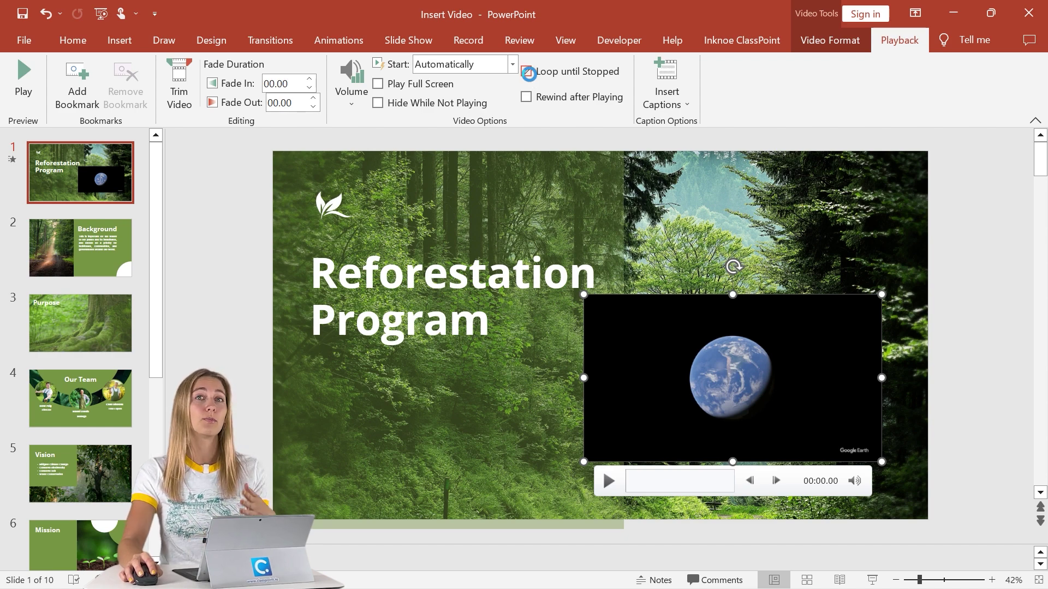
pyautogui.click(527, 72)
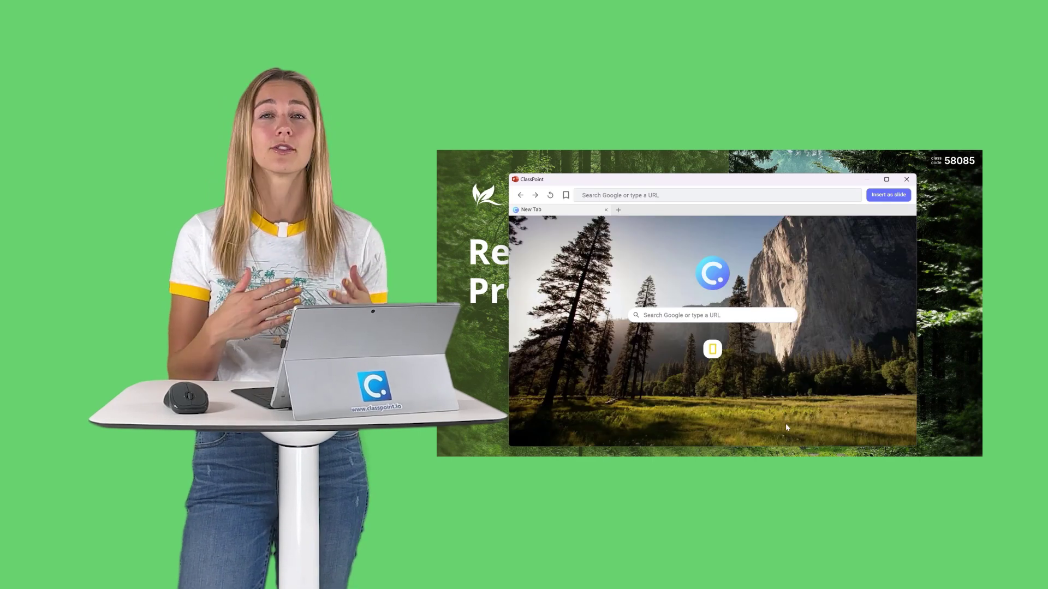
# Open the National Geographic Bioacoustic Monitoring page and play its video.
pyautogui.click(713, 350)
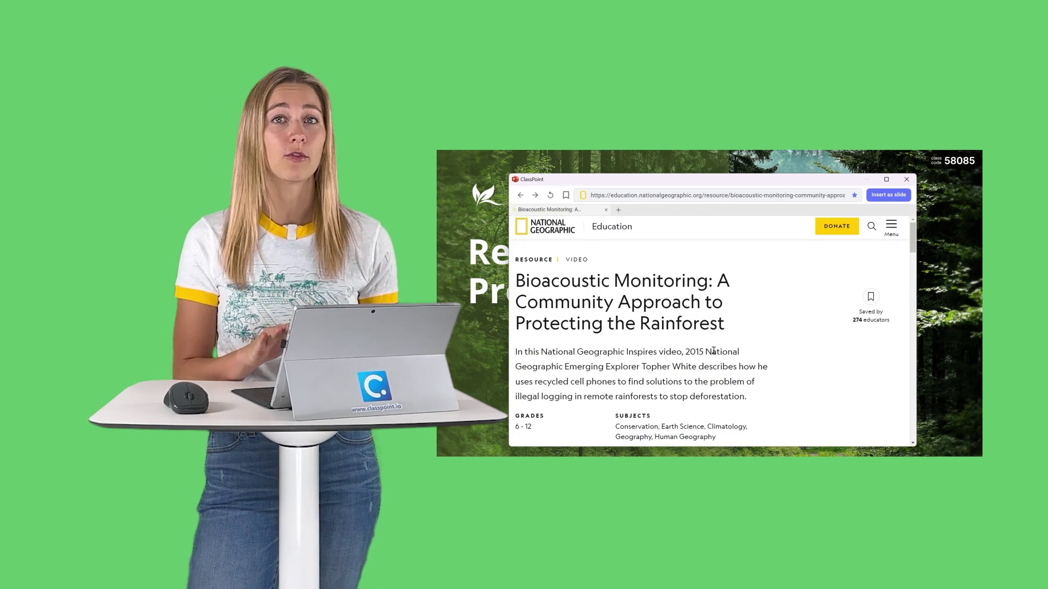
pyautogui.scroll(-5, 714, 351)
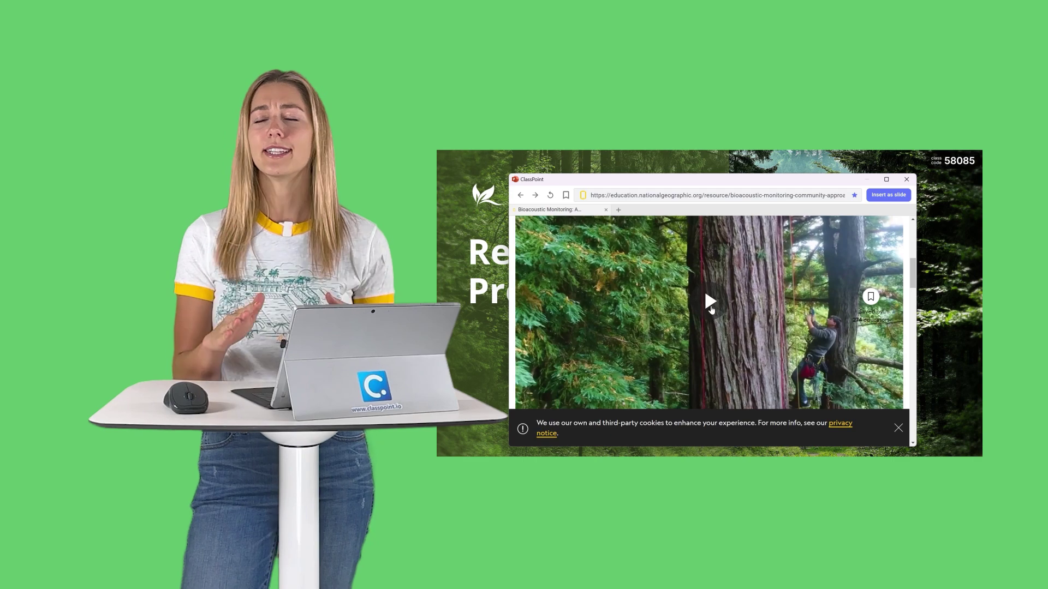
pyautogui.click(710, 305)
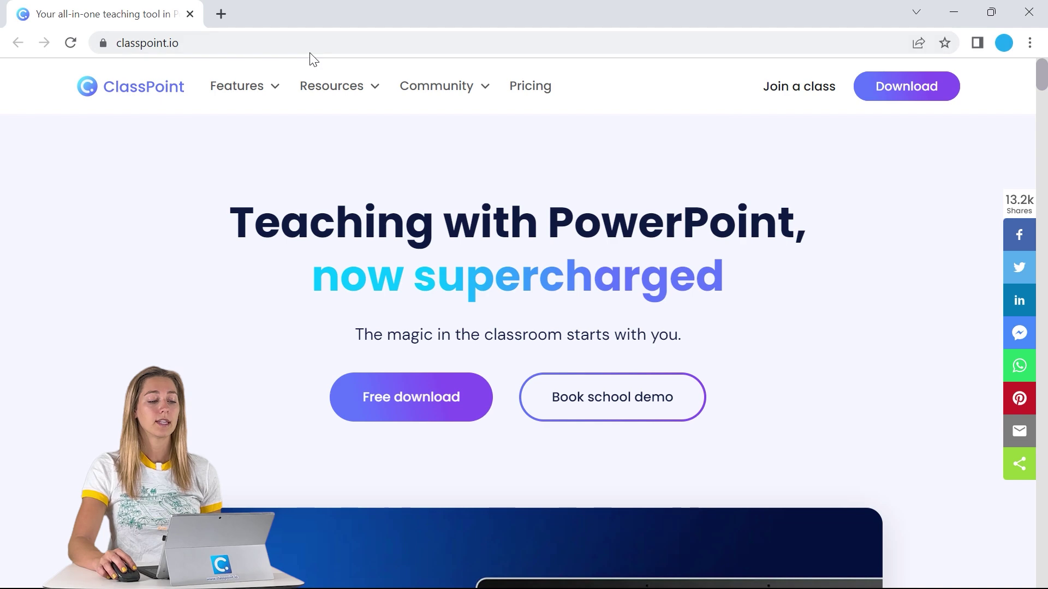
# Minimise the classpoint.io Chrome window and return to the deck's ClassPoint tools.
pyautogui.moveTo(183, 42); pyautogui.dragTo(92, 42)
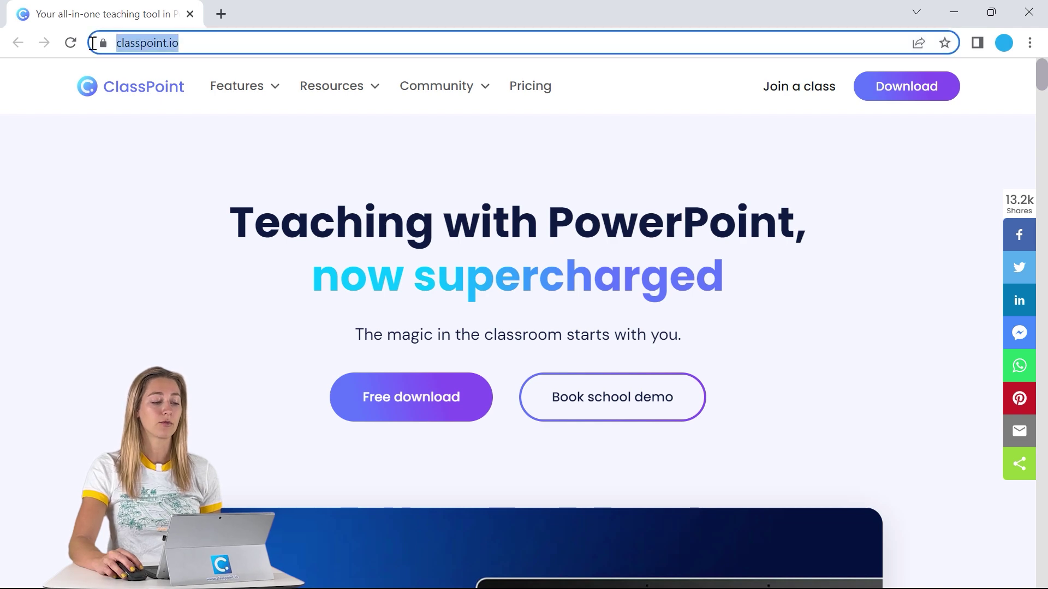
pyautogui.click(971, 24)
pyautogui.click(737, 43)
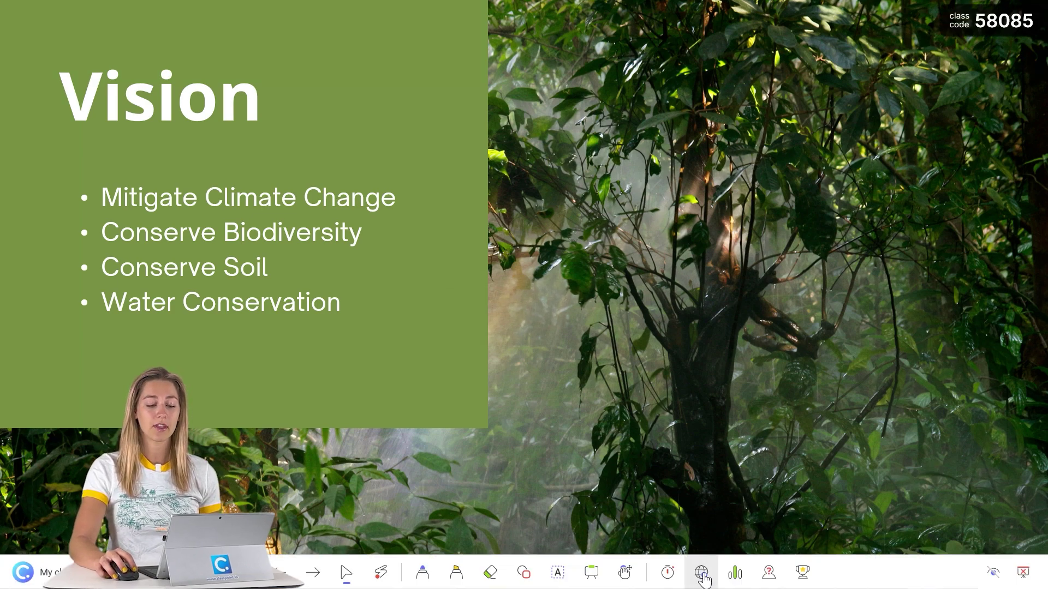
# Open ClassPoint's in-slideshow browser and search Google for YouTube.
pyautogui.click(701, 572)
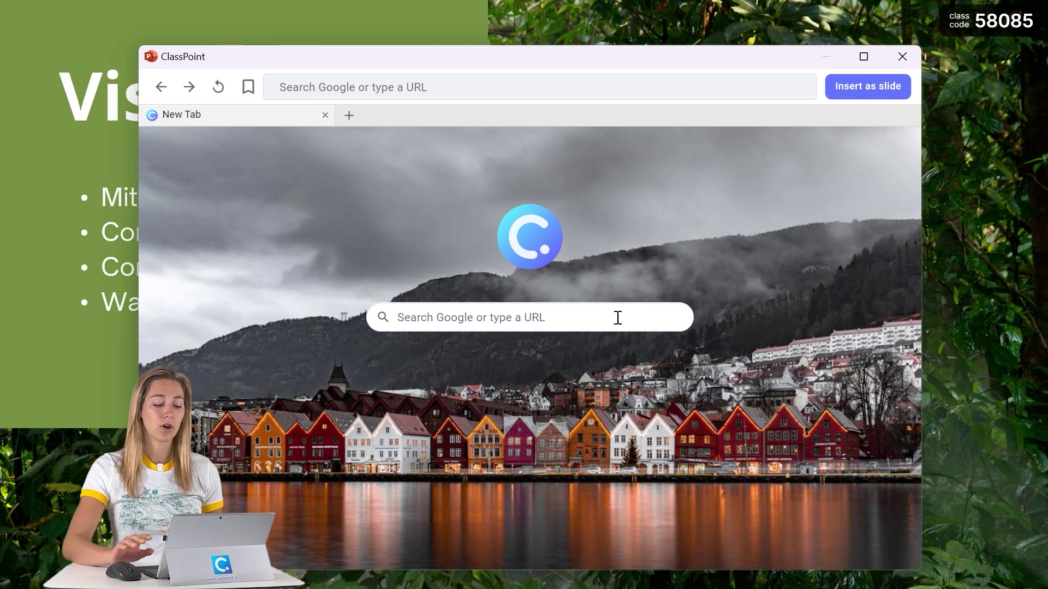
pyautogui.write('outube')
pyautogui.press('Return')
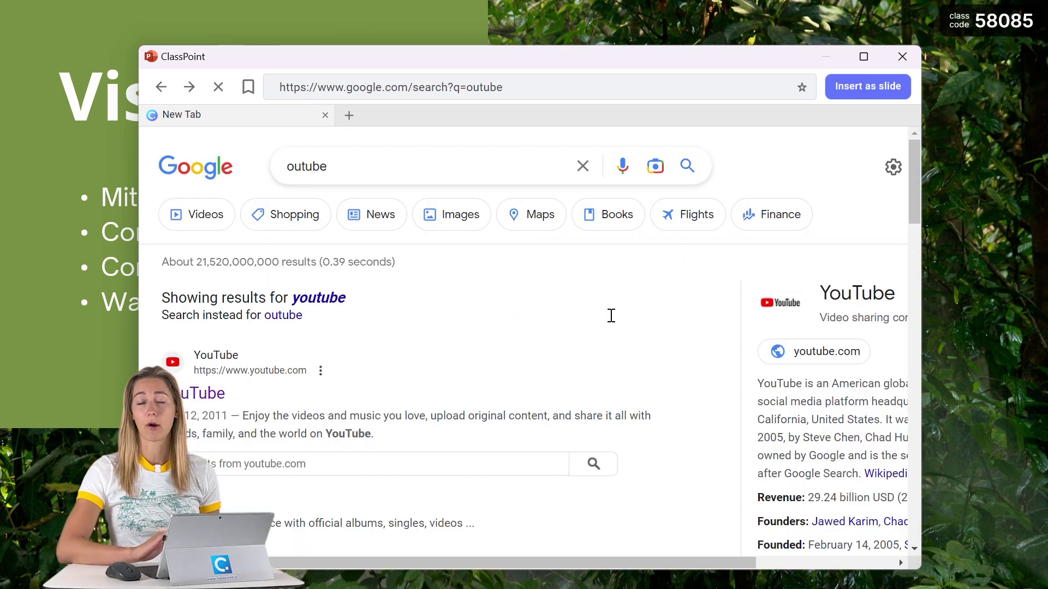
pyautogui.scroll(-2, 606, 311)
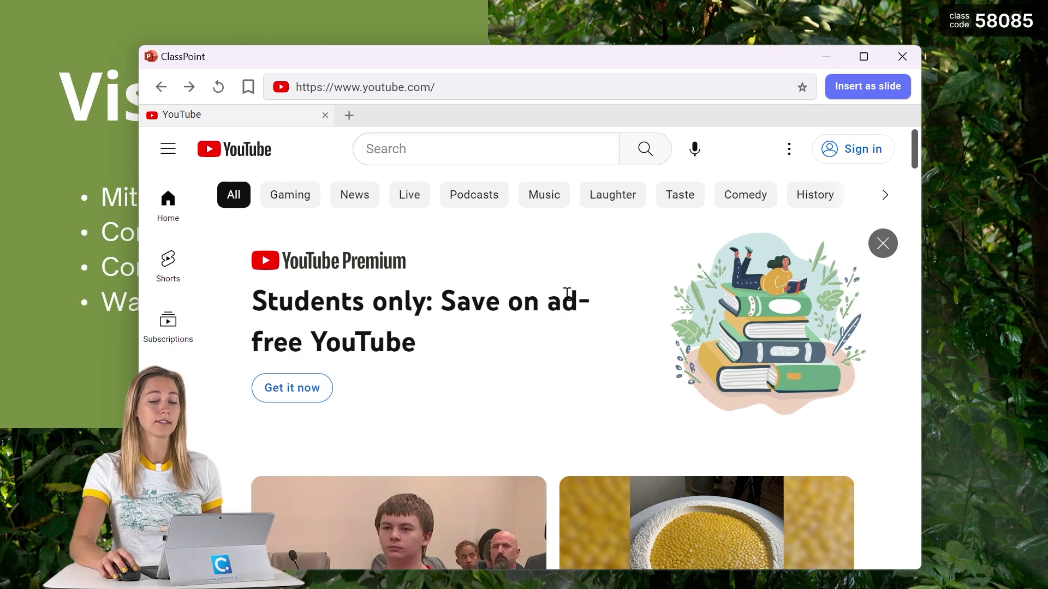
# In a new tab, search the pasted video title and open the National Geographic result.
pyautogui.click(349, 116)
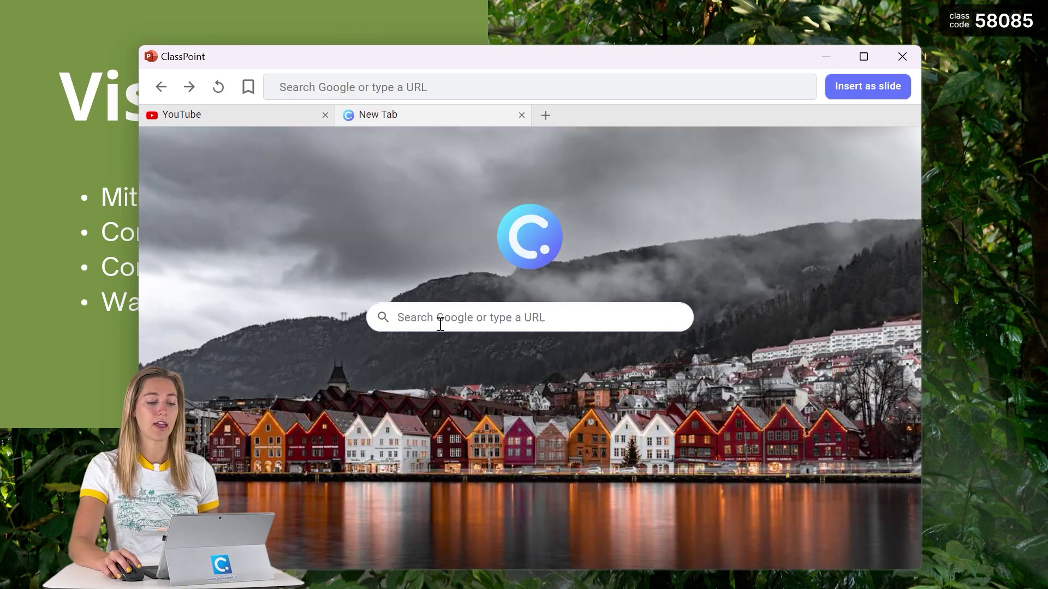
pyautogui.hotkey('ctrl', 'v')
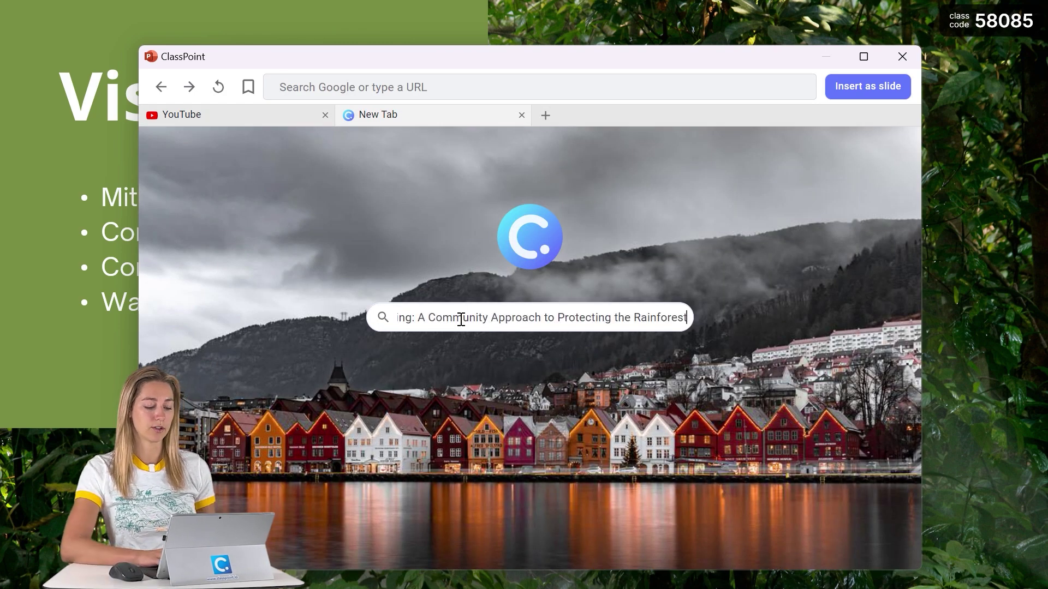
pyautogui.press('Return')
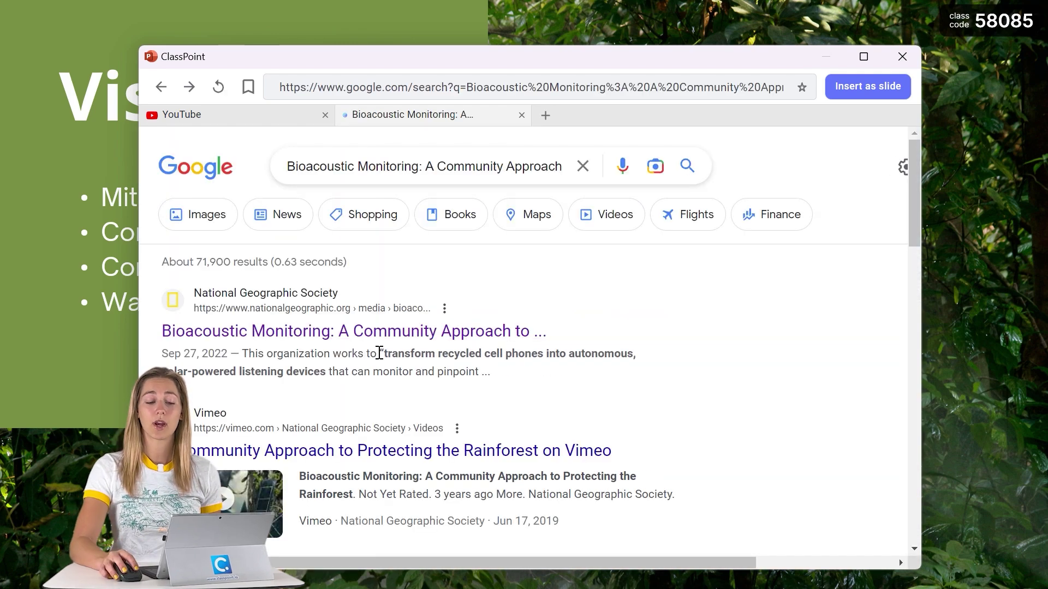
pyautogui.click(382, 332)
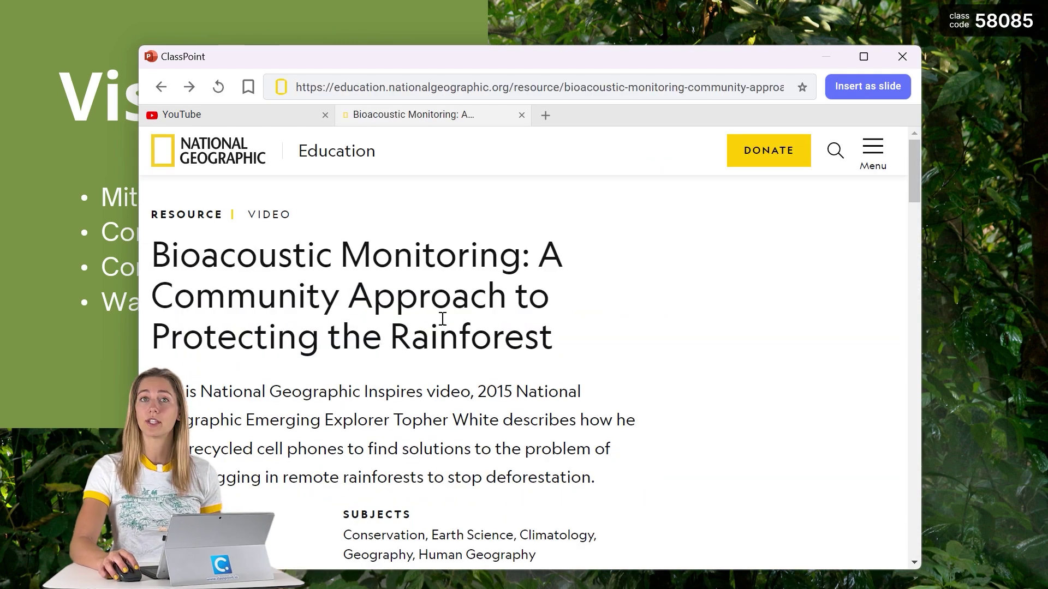
pyautogui.scroll(-8, 617, 329)
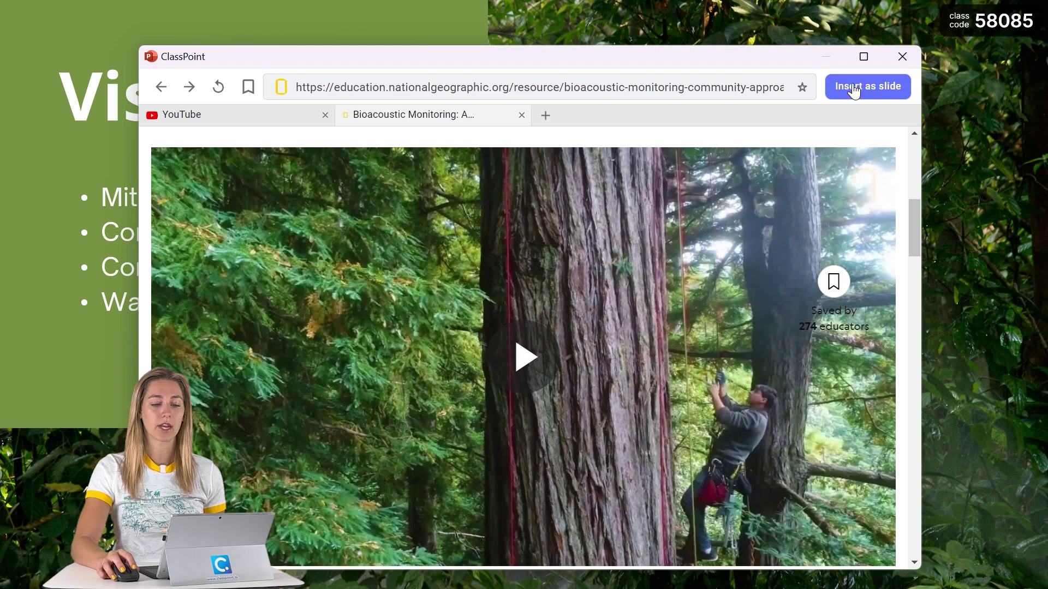
# Bookmark the Bioacoustic Monitoring page and view the saved bookmarks list.
pyautogui.click(802, 89)
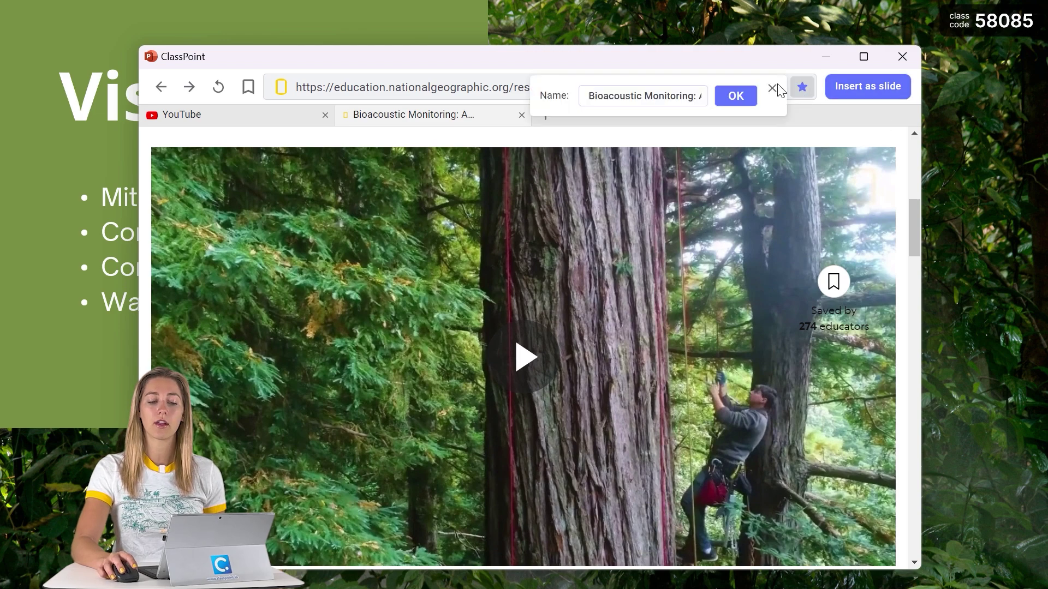
pyautogui.click(738, 97)
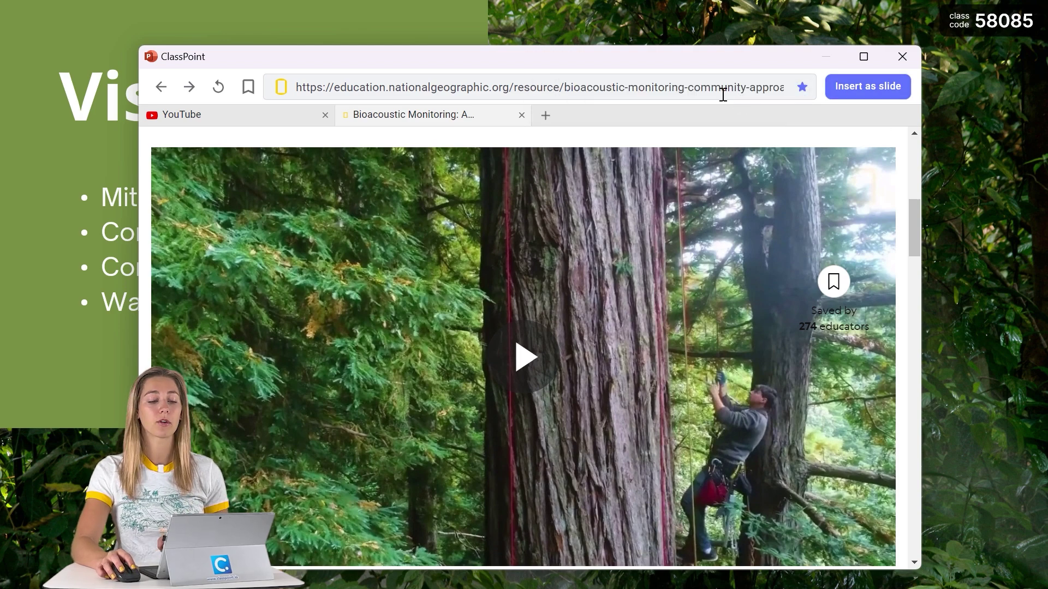
pyautogui.click(250, 88)
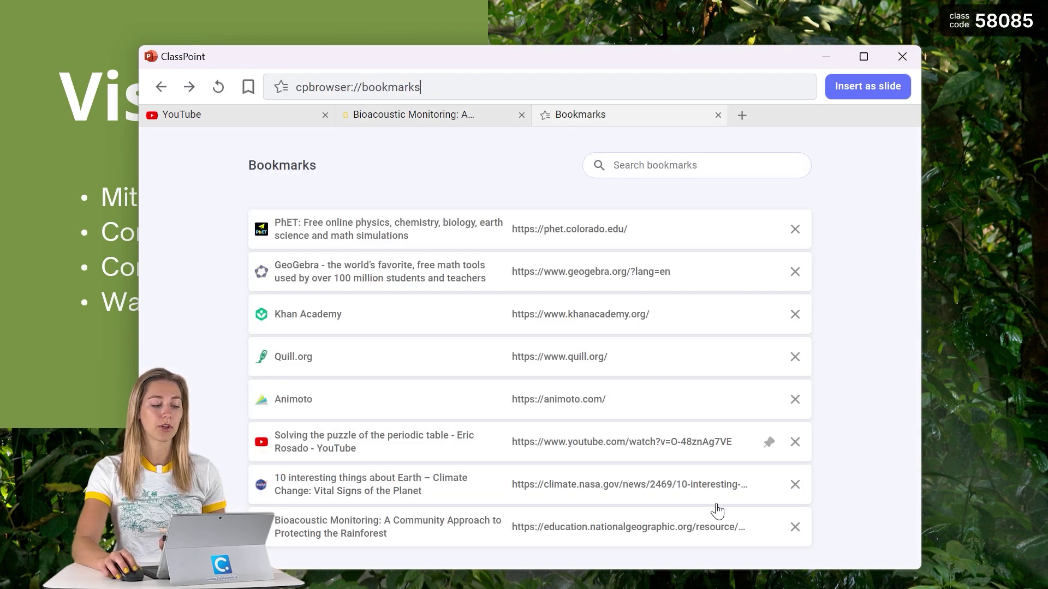
# Pin the Bioacoustic Monitoring bookmark and confirm its shortcut on a new tab.
pyautogui.click(769, 528)
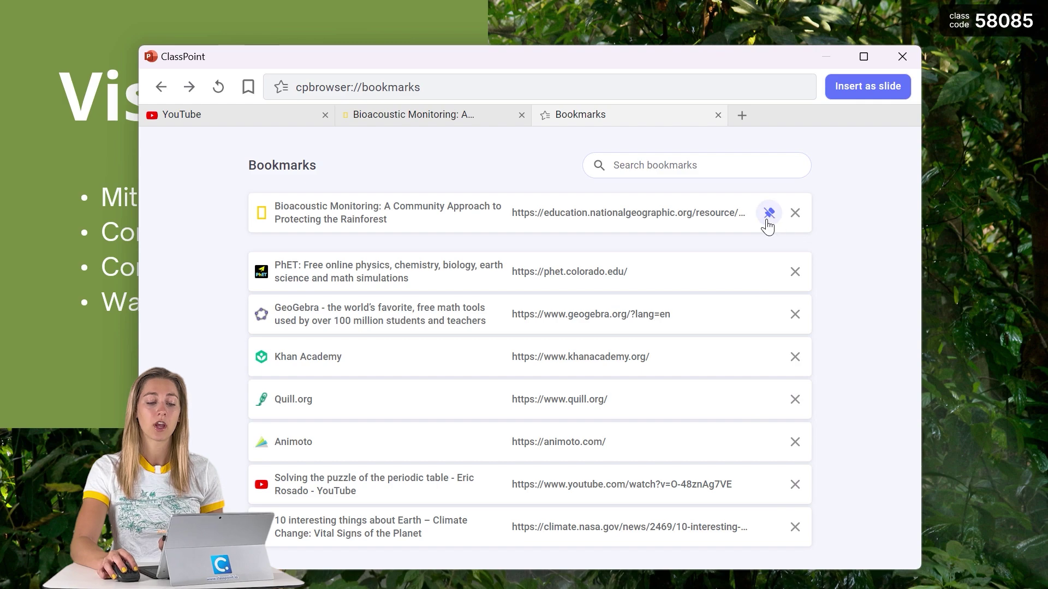
pyautogui.click(742, 116)
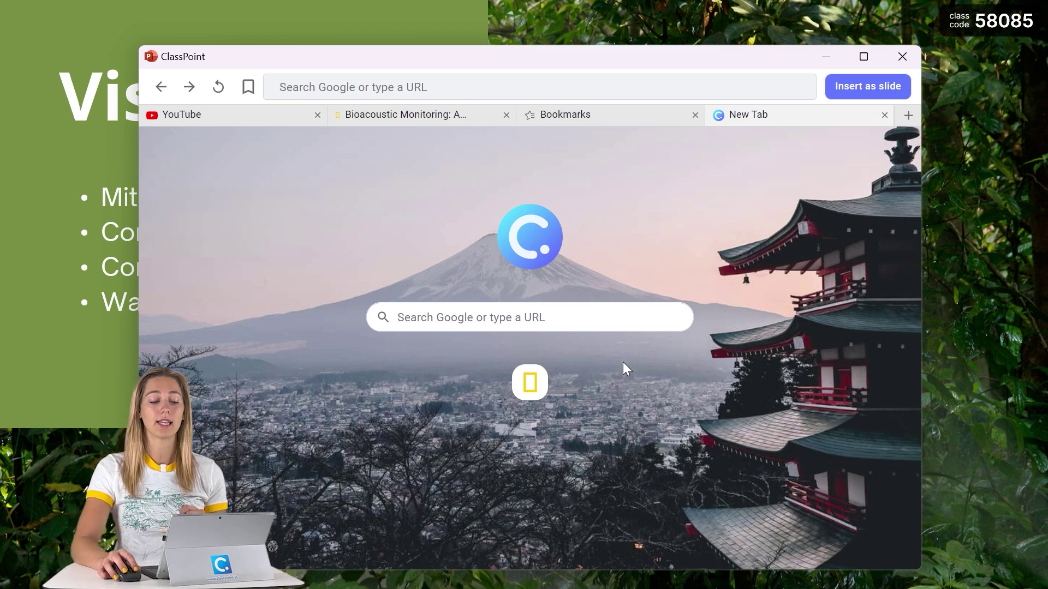
# Play the Bioacoustic video from its pinned shortcut in a maximised window, pause it, and close the browser.
pyautogui.click(532, 383)
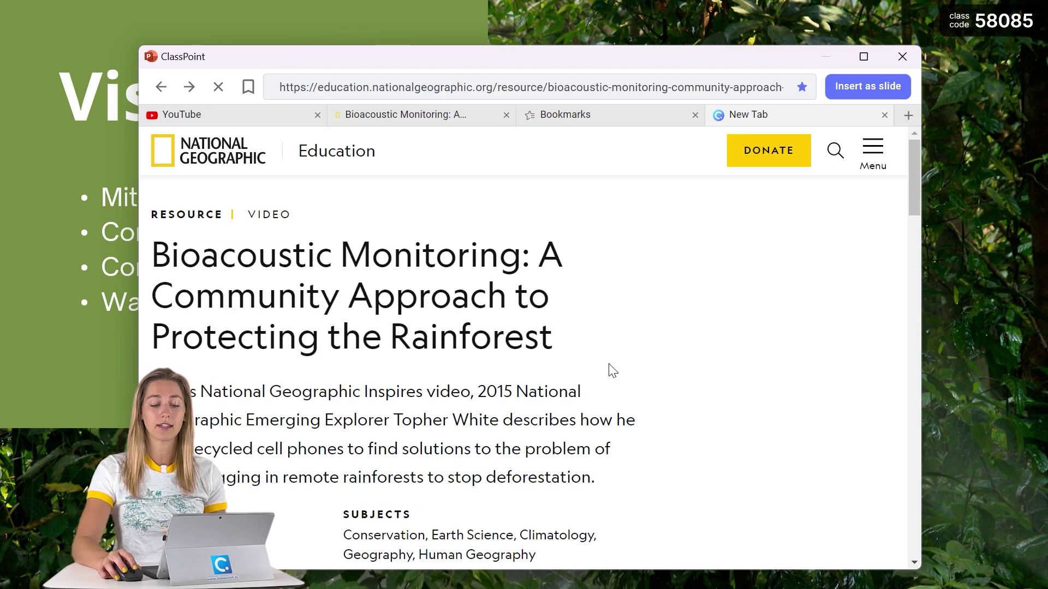
pyautogui.scroll(-5, 611, 371)
pyautogui.scroll(-4, 611, 371)
pyautogui.scroll(4, 611, 370)
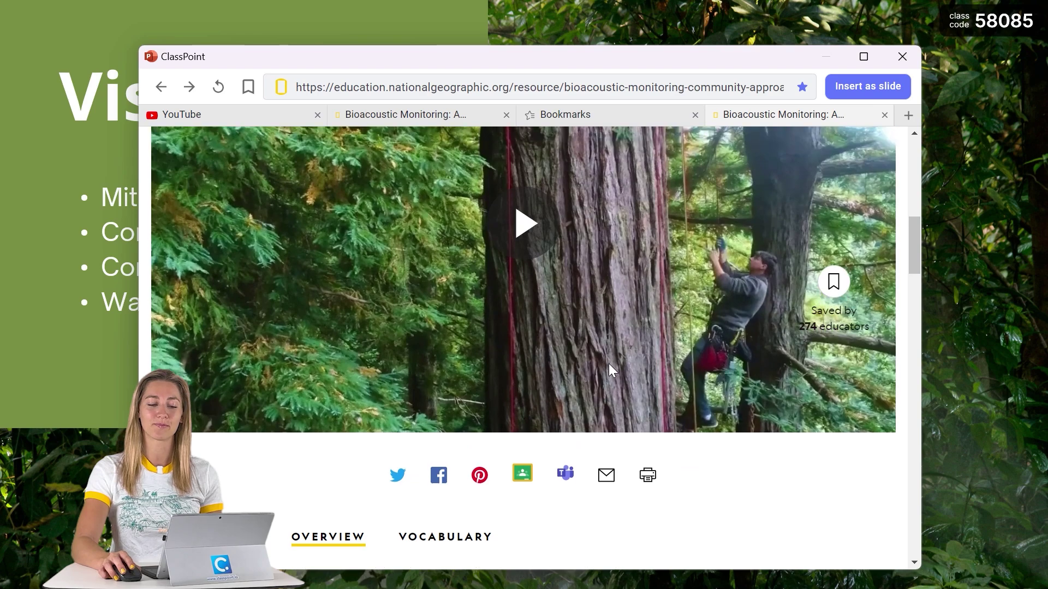
pyautogui.scroll(3, 609, 364)
pyautogui.click(543, 367)
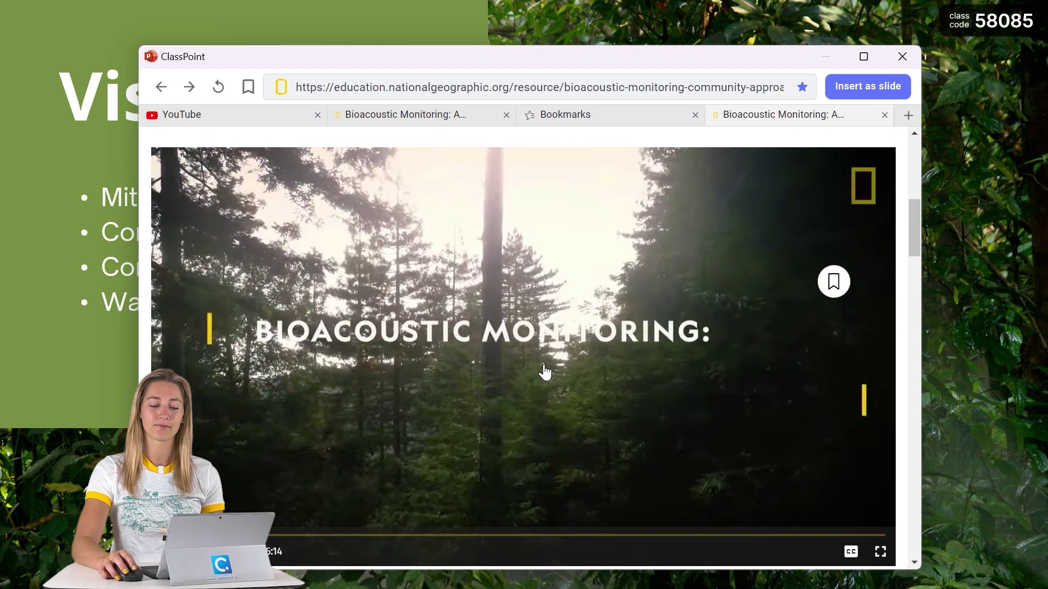
pyautogui.click(864, 56)
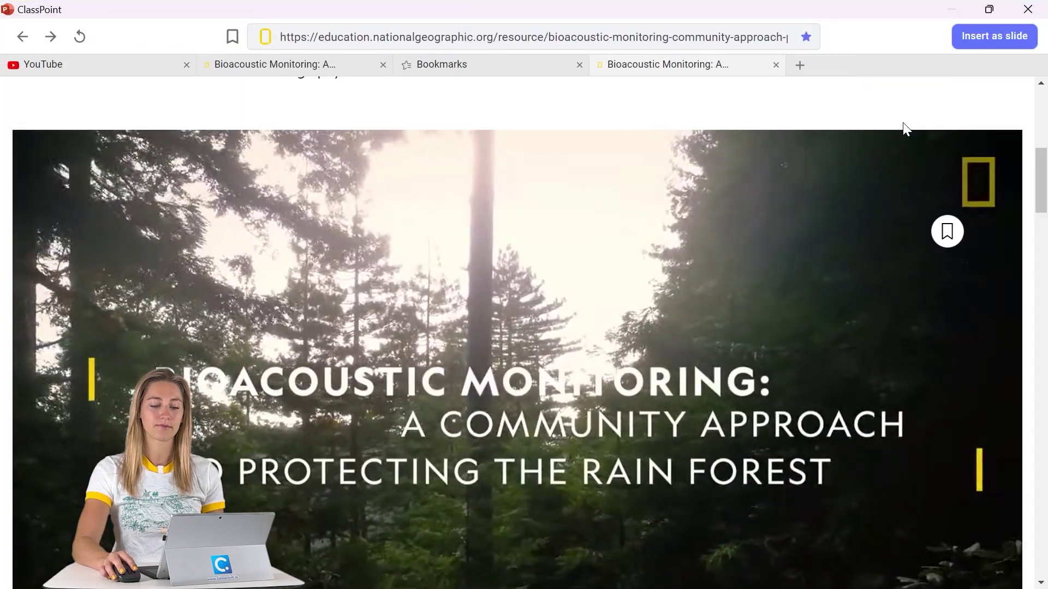
pyautogui.scroll(-1, 1001, 298)
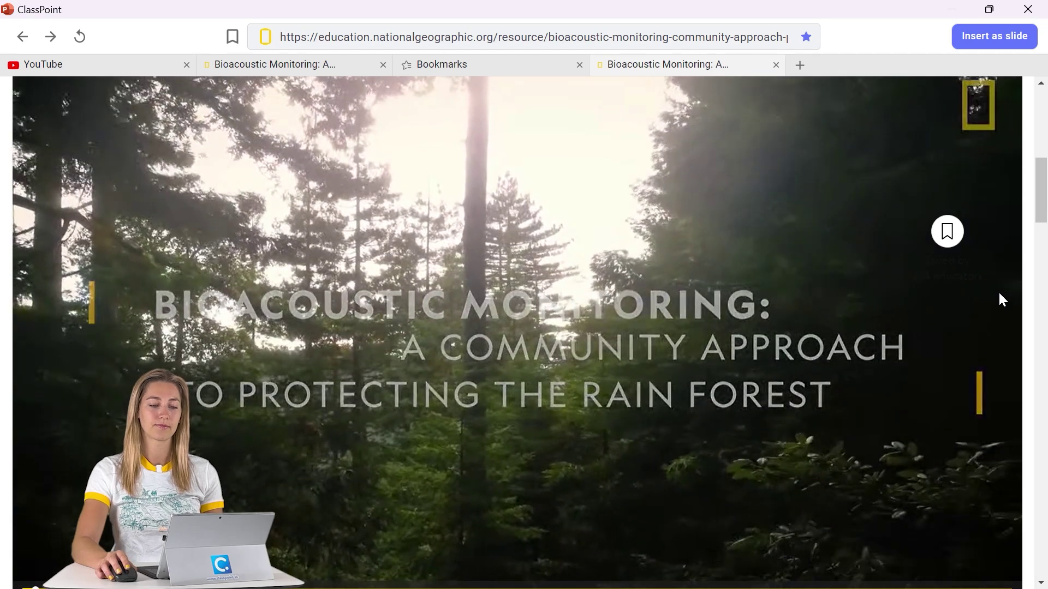
pyautogui.click(857, 213)
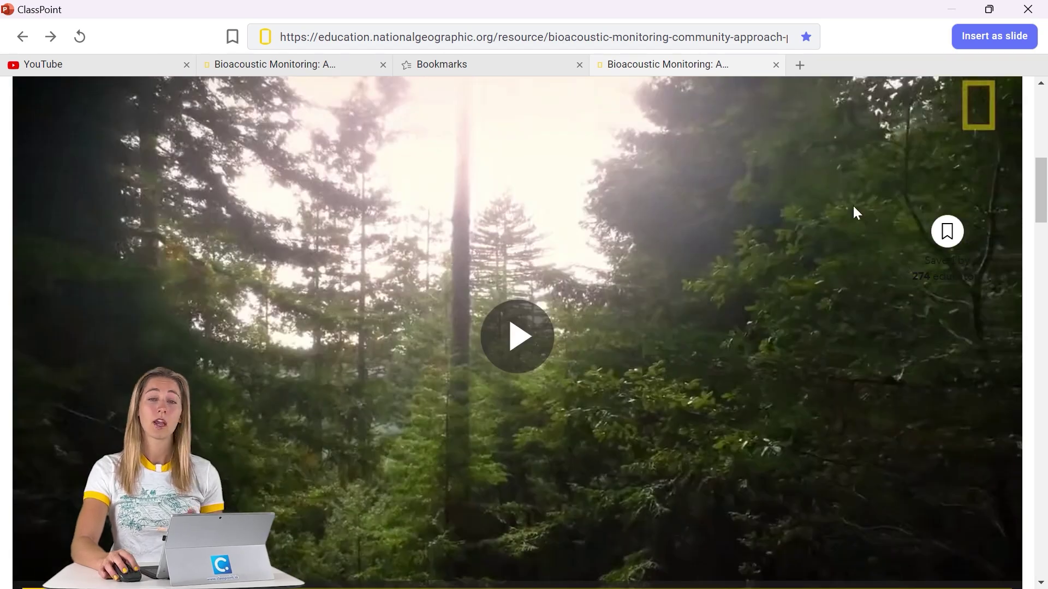
pyautogui.click(1029, 9)
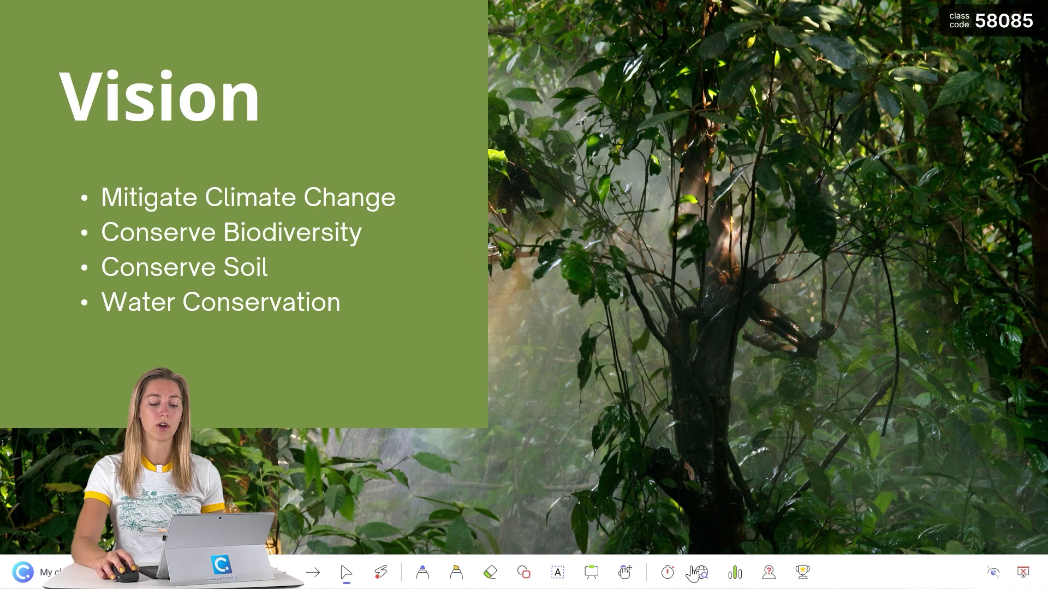
# Advance to the Mission slide and reopen ClassPoint's web browser.
pyautogui.click(312, 574)
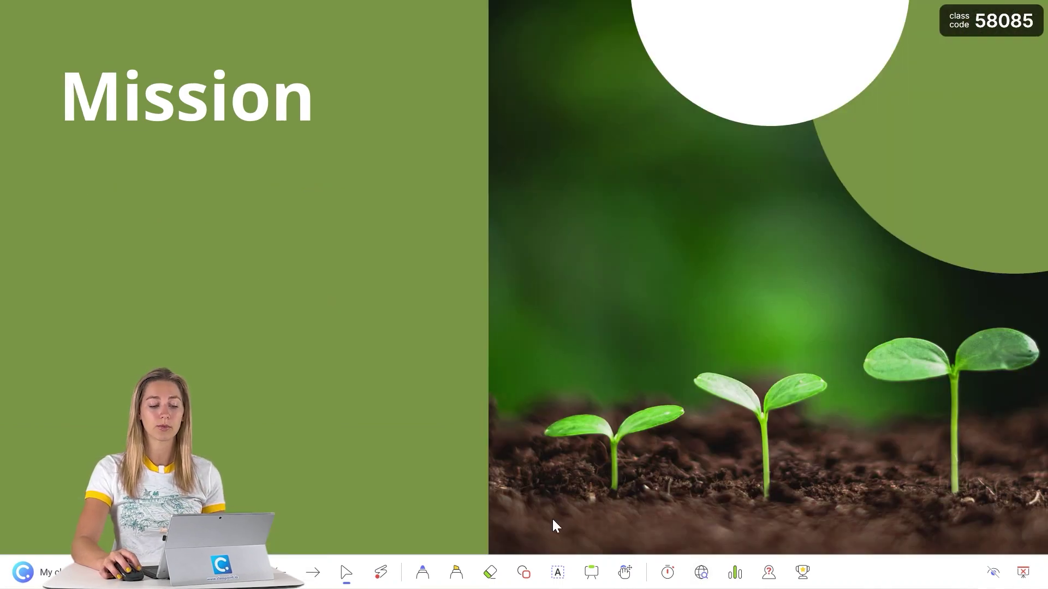
pyautogui.click(702, 574)
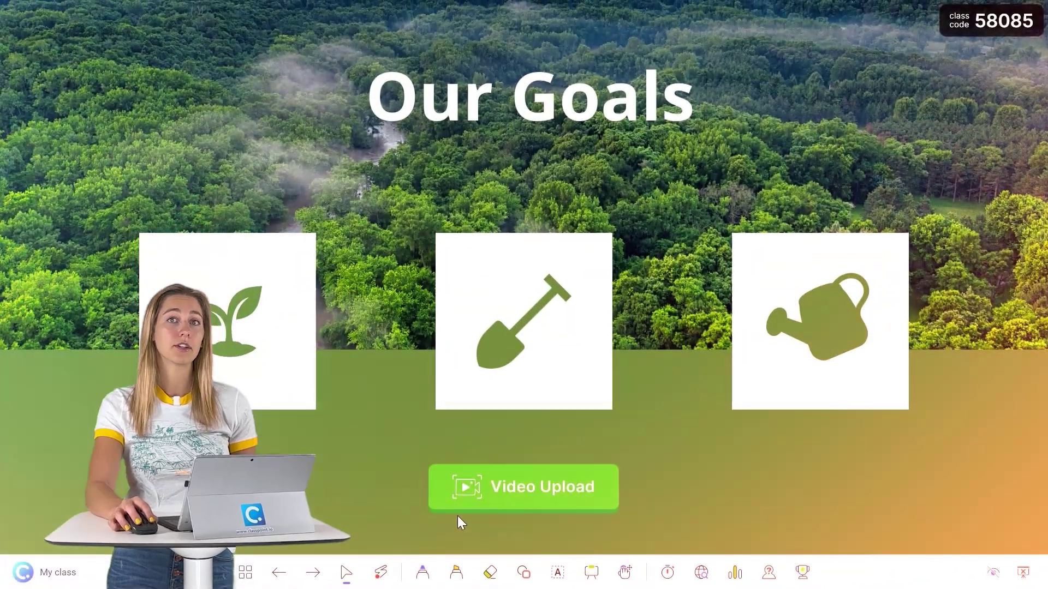
# Open the Video Upload responses and play the 18-second student clip captioned 'Future'.
pyautogui.click(498, 487)
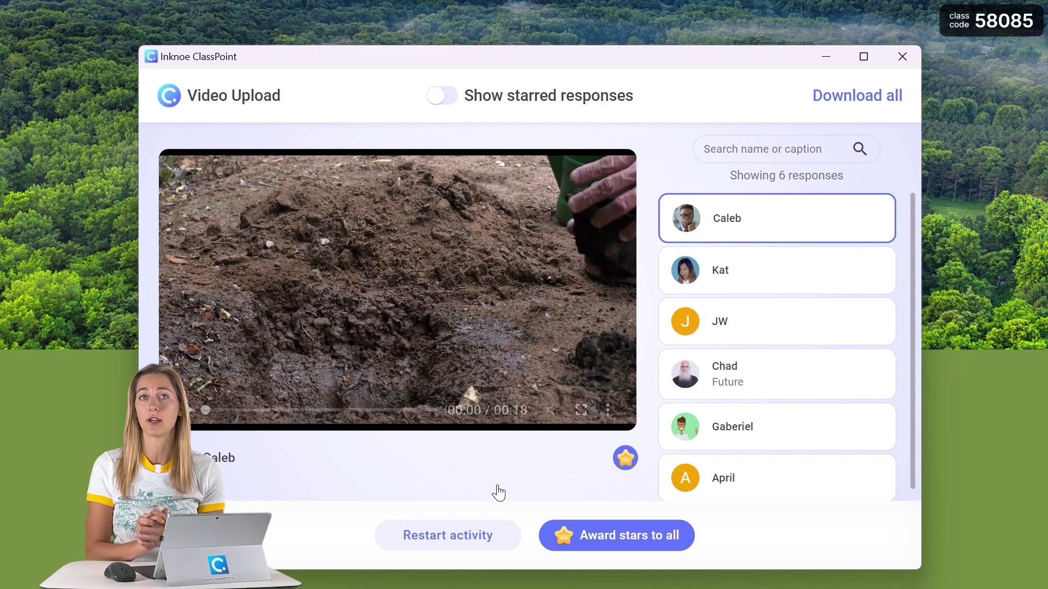
pyautogui.click(716, 380)
pyautogui.click(187, 410)
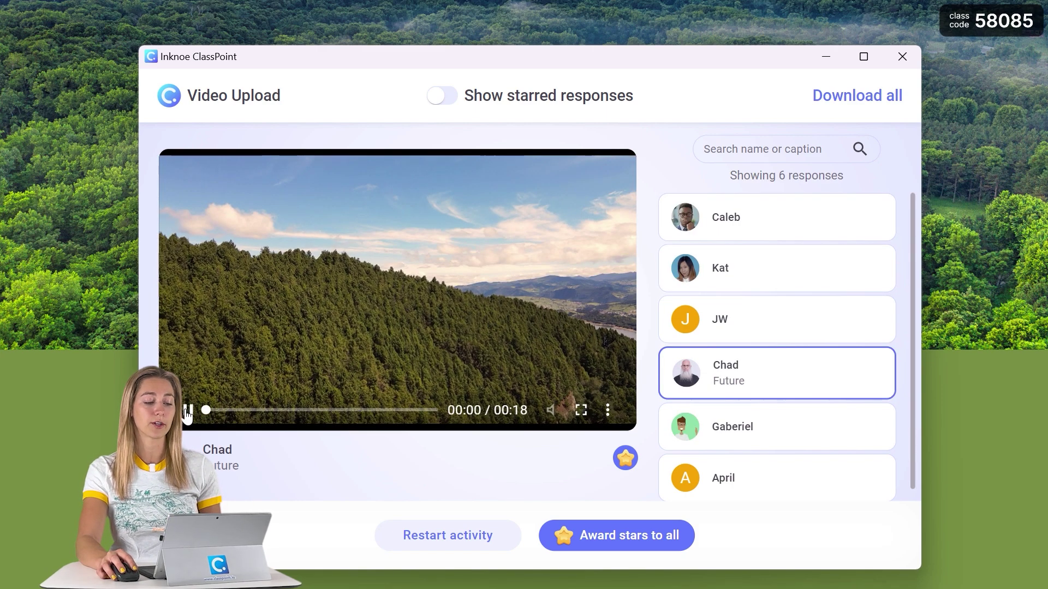